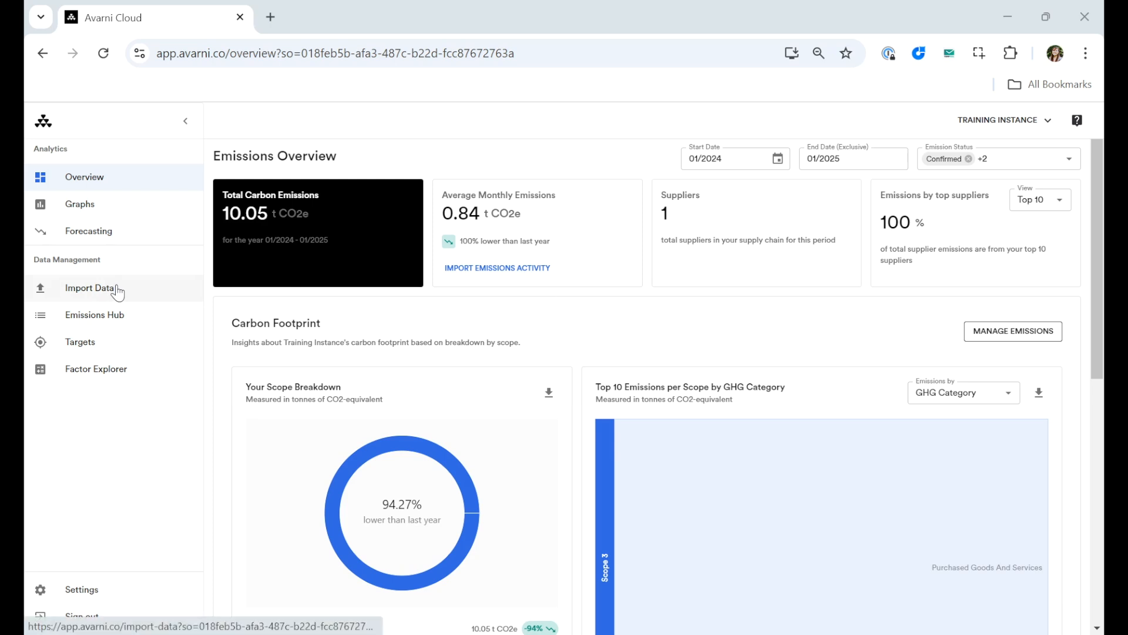
- Open the Import Data page and start a new data import
left_click(117, 289)
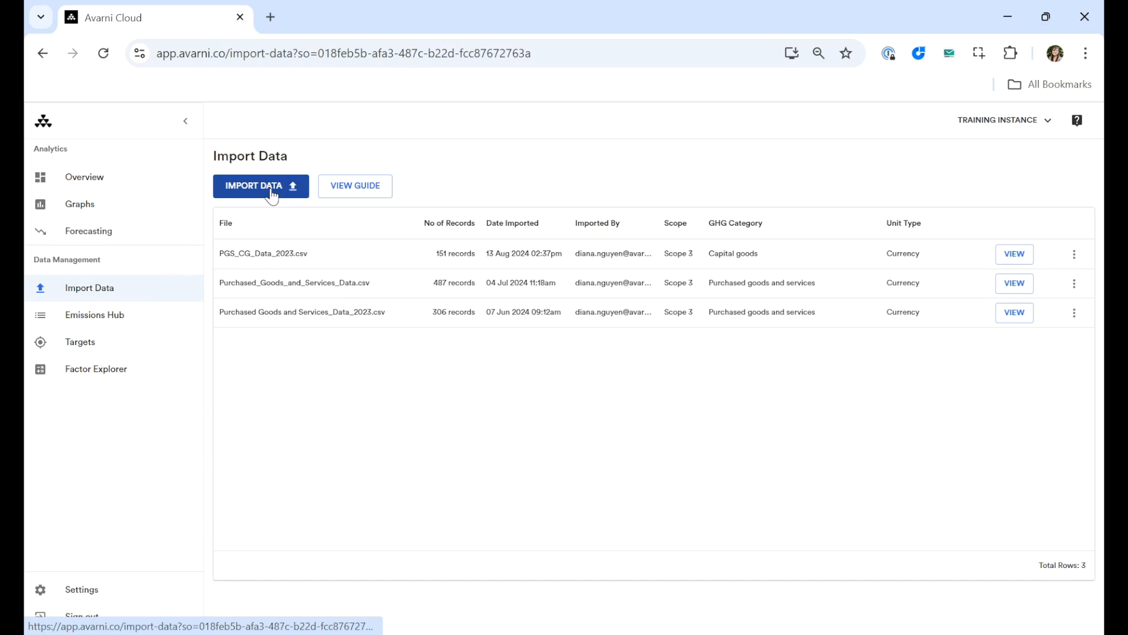
left_click(271, 194)
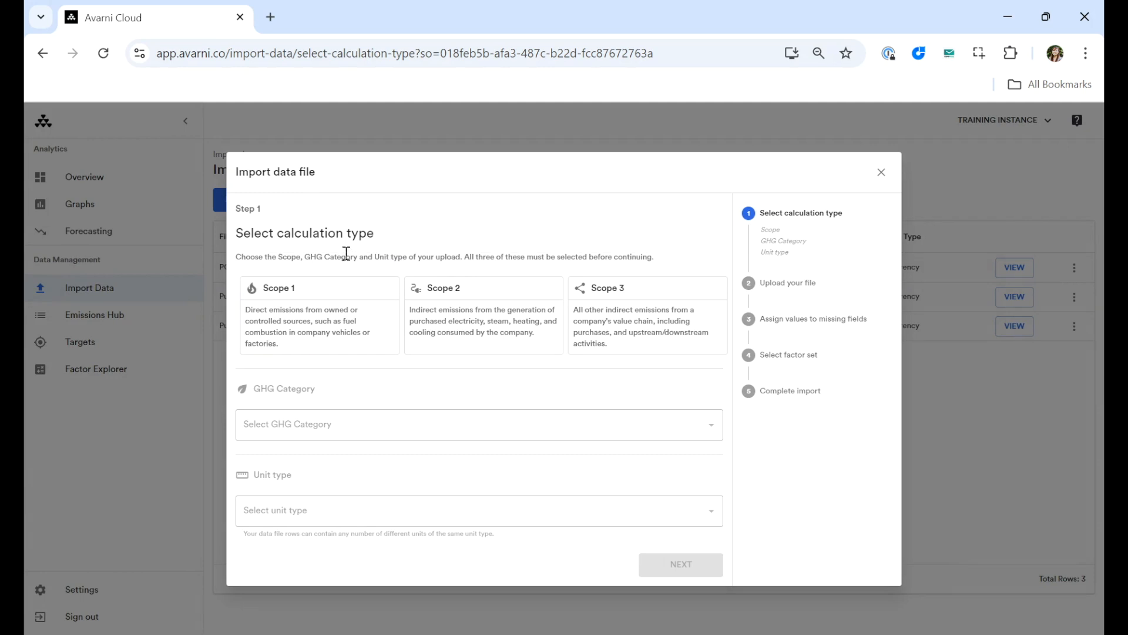
left_click(344, 306)
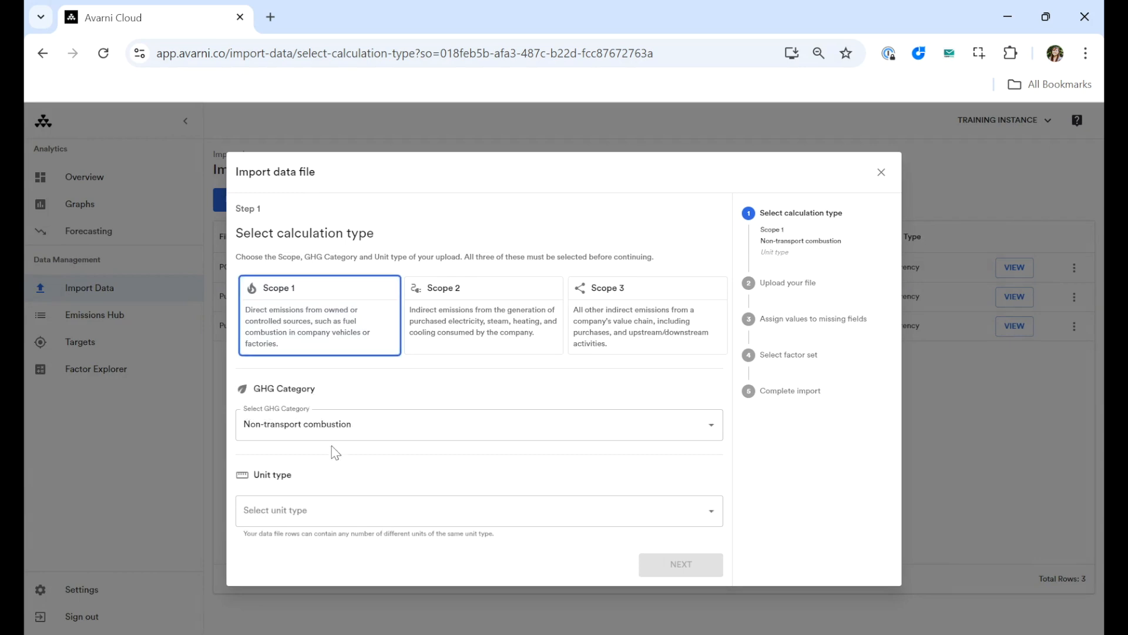
left_click(327, 424)
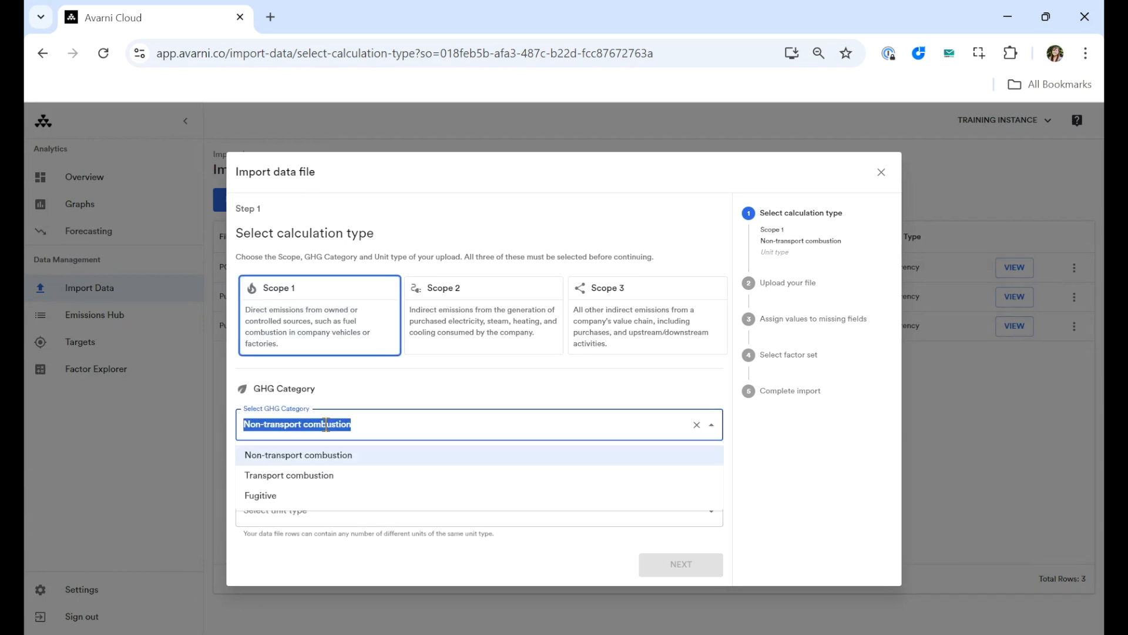
left_click(421, 379)
- Set the calculation type to Scope 3, Purchased goods and services, with Currency as unit type, and continue
left_click(637, 308)
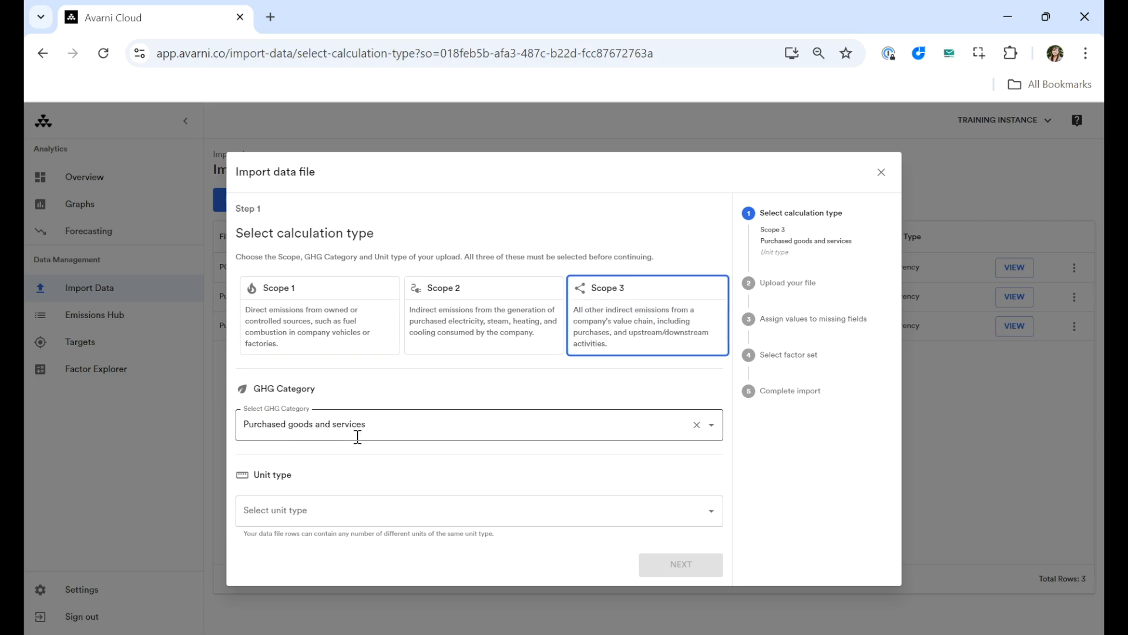
left_click(286, 509)
type("curr")
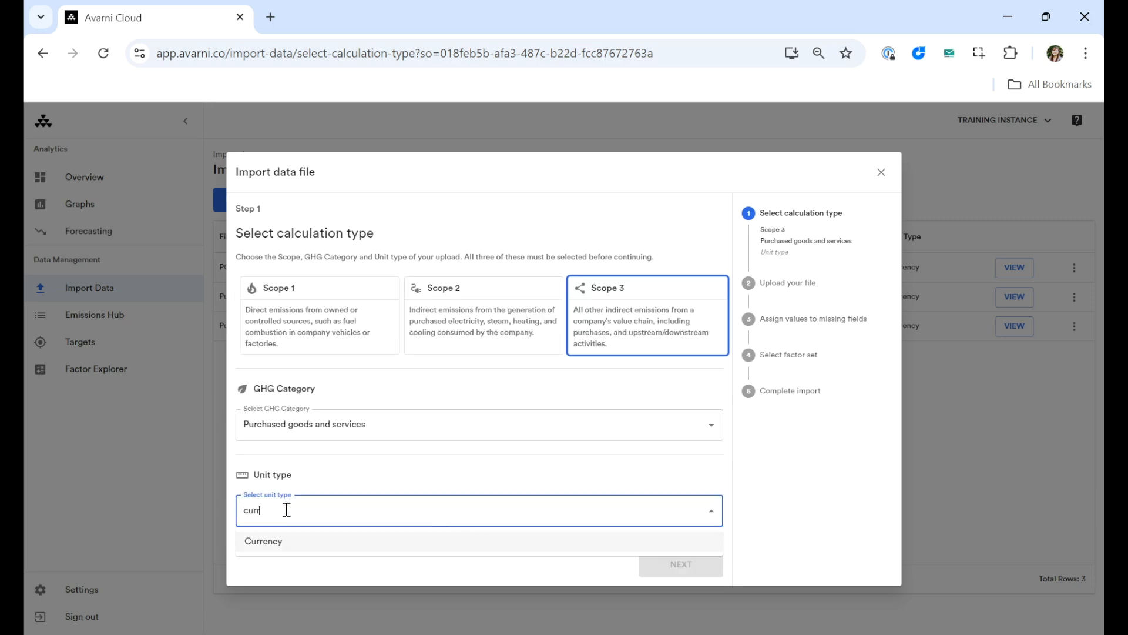
left_click(308, 543)
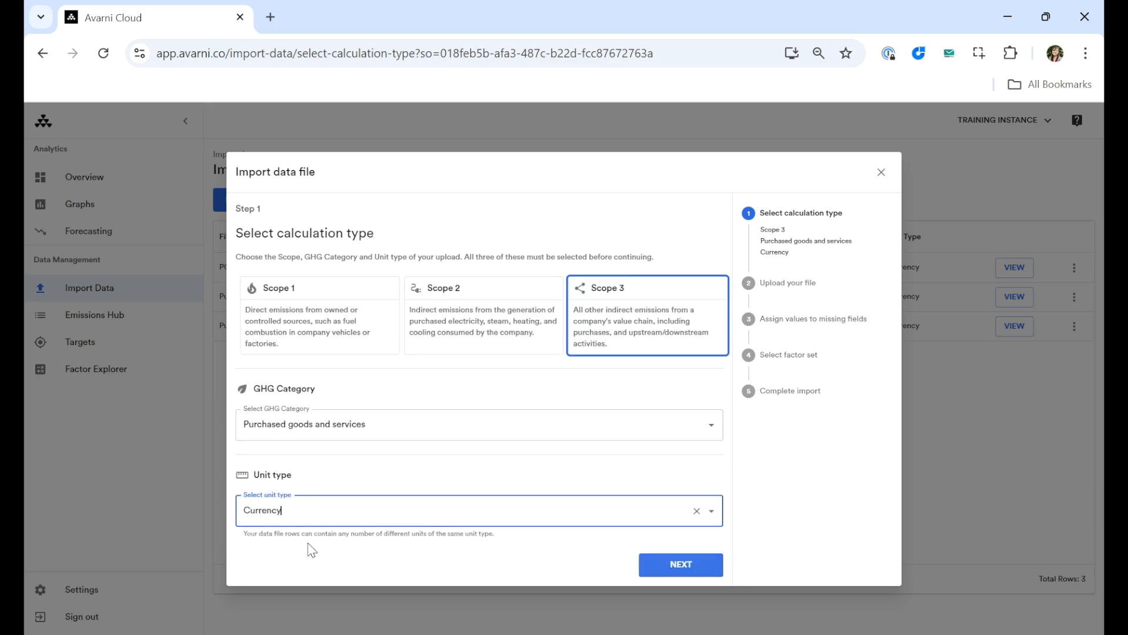
left_click(709, 571)
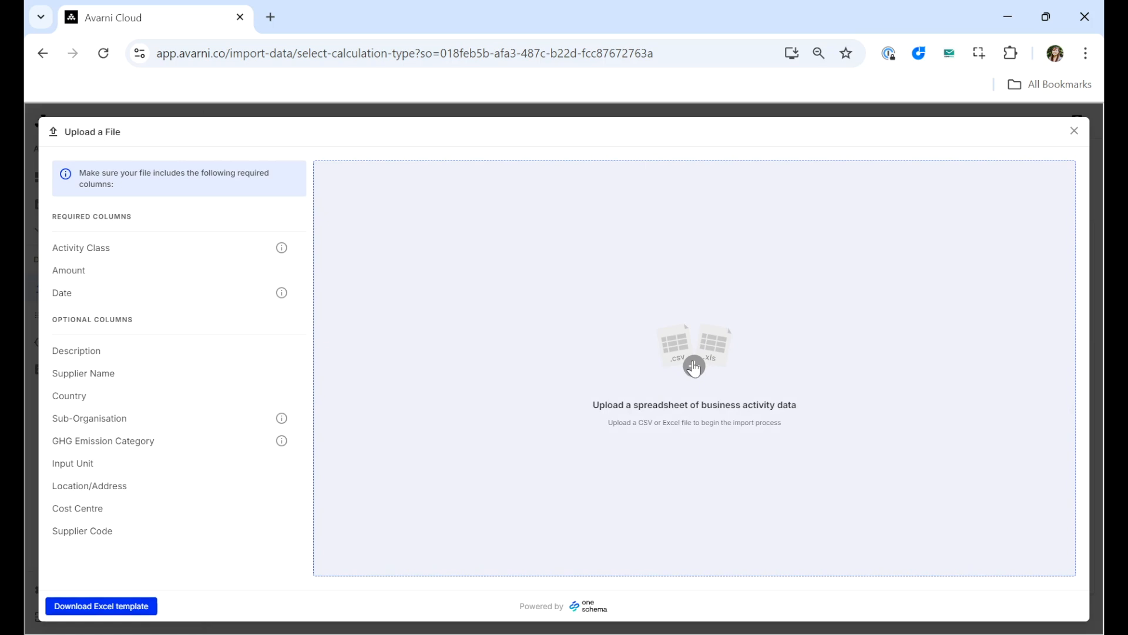
- Upload the spreadsheet file and keep the first row as the header row
left_click(637, 351)
double_click(234, 133)
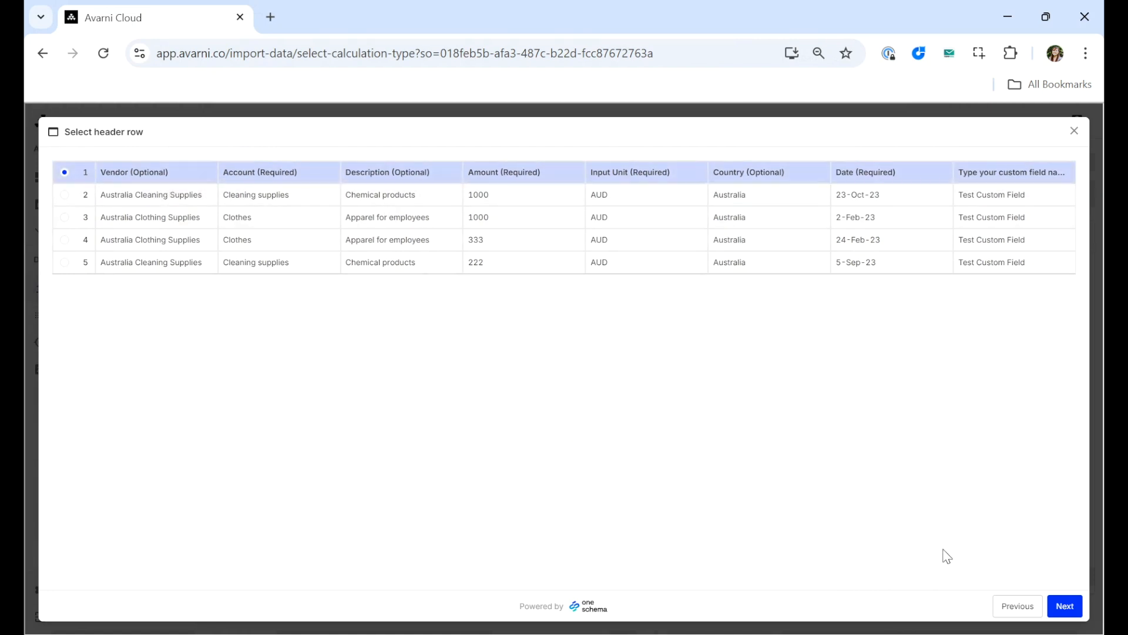
left_click(1067, 607)
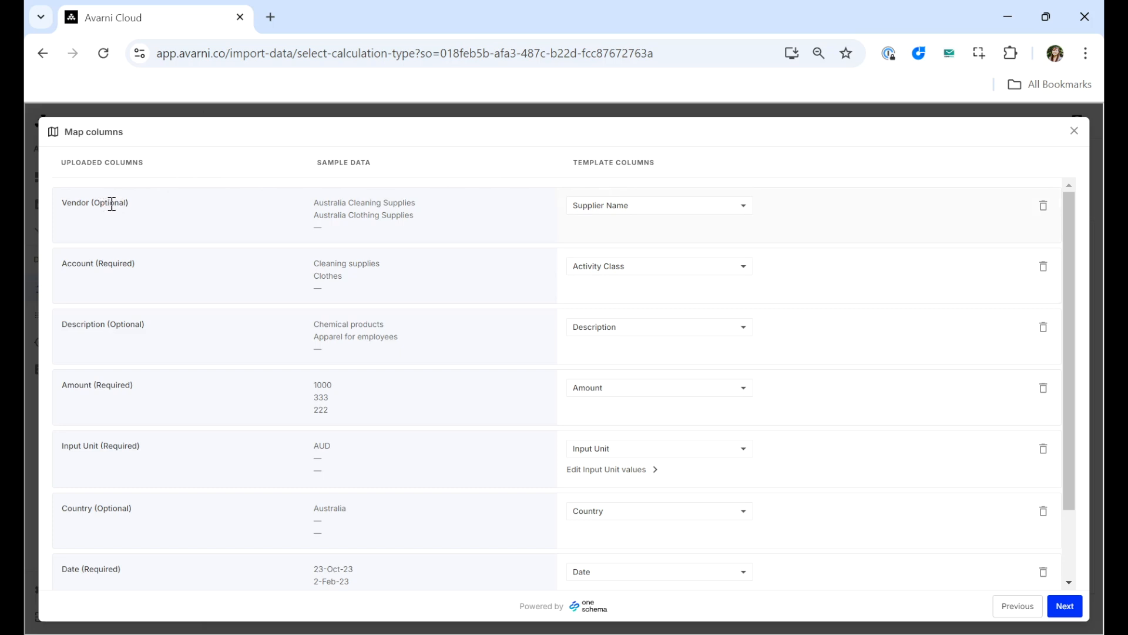
- Review the template column options available for the Vendor column mapping
left_click(632, 210)
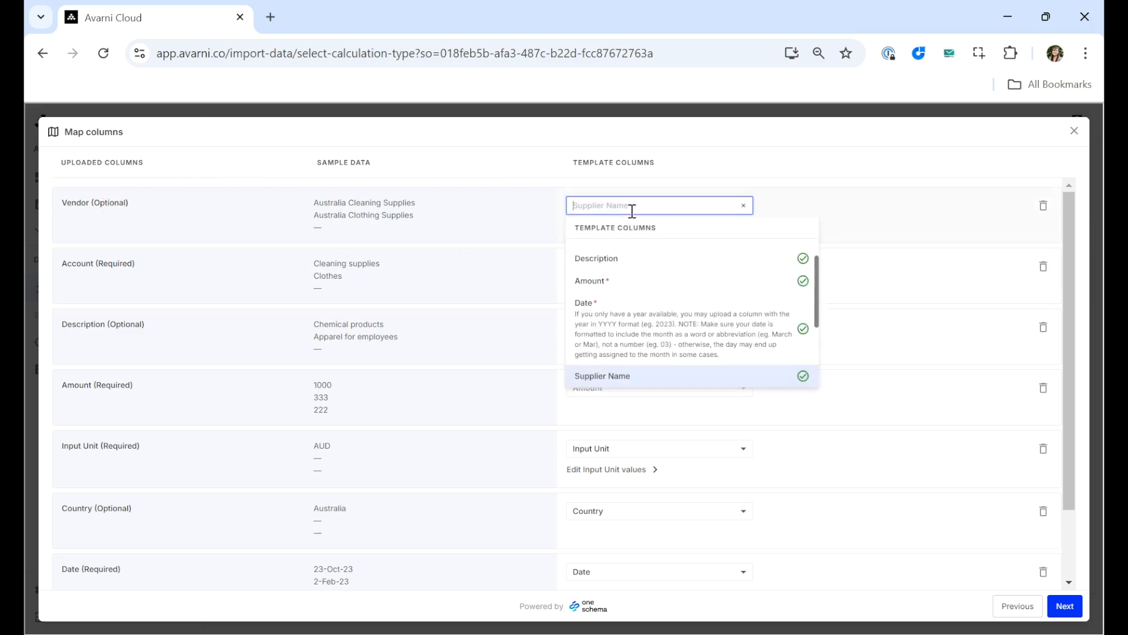
scroll(611, 326, "down", 2)
scroll(612, 327, "down", 1)
scroll(611, 327, "up", 3)
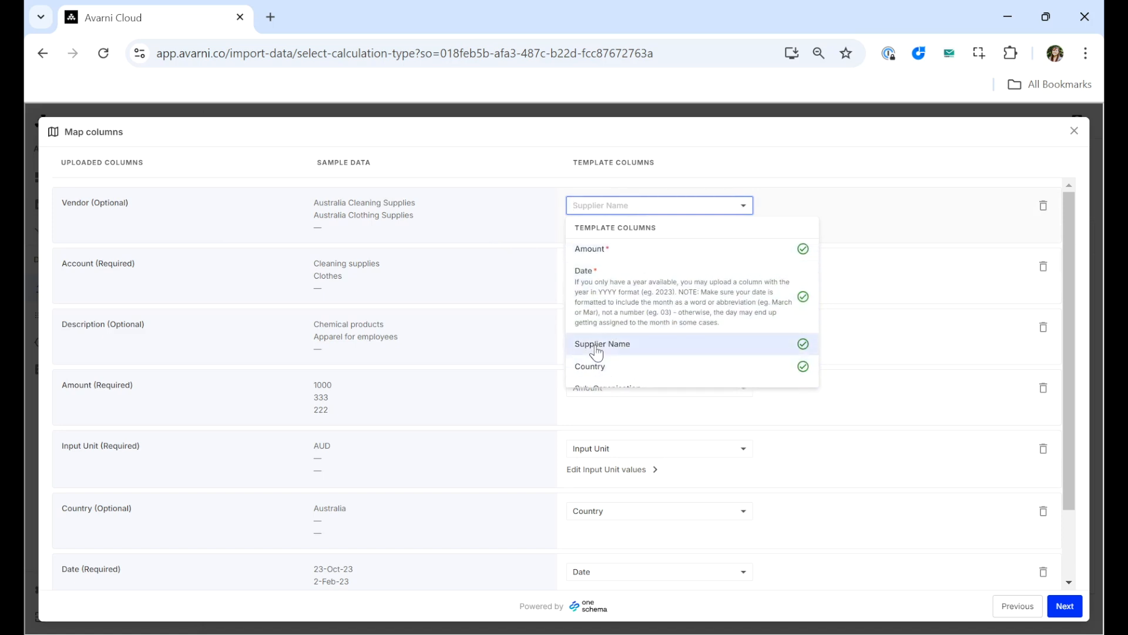
left_click(933, 254)
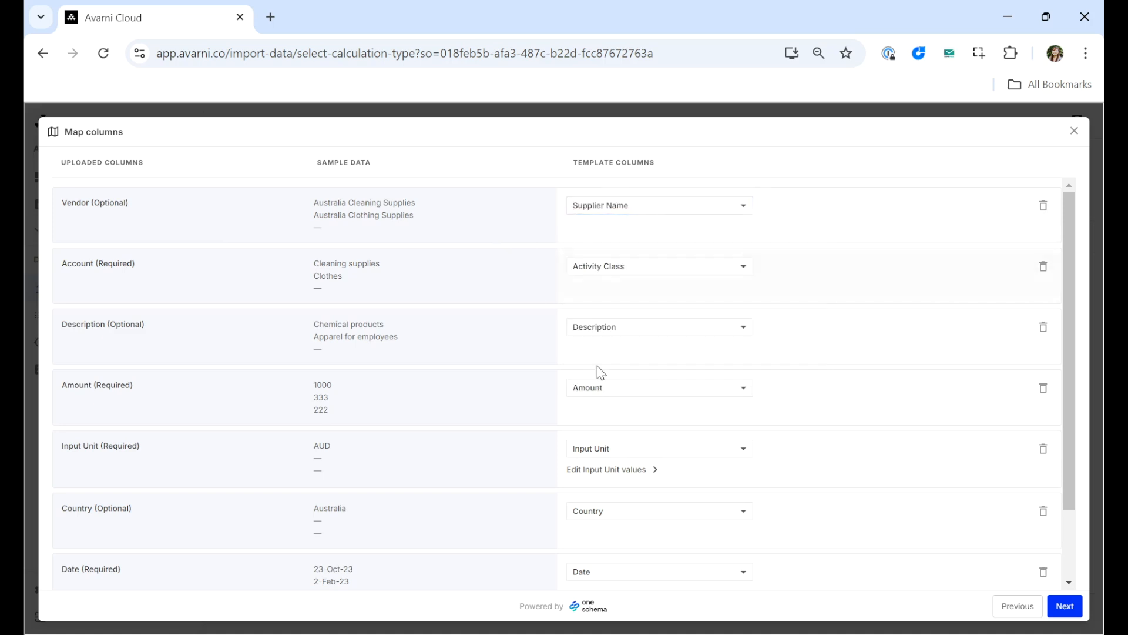
- Map the custom field column to Cost Centre
scroll(655, 414, "down", 2)
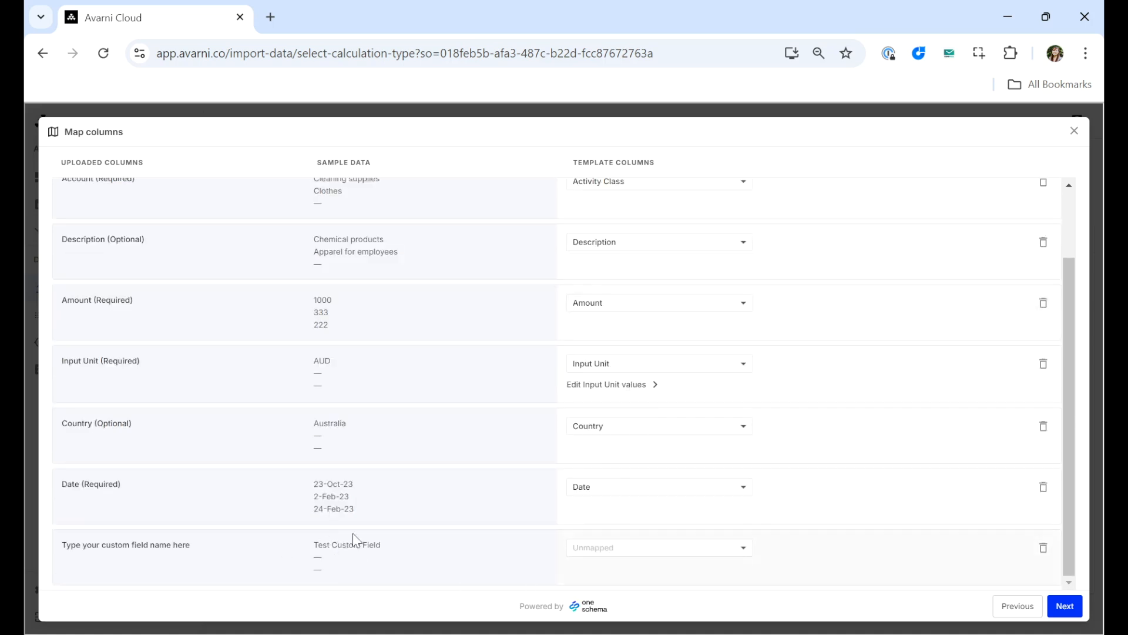
left_click(711, 546)
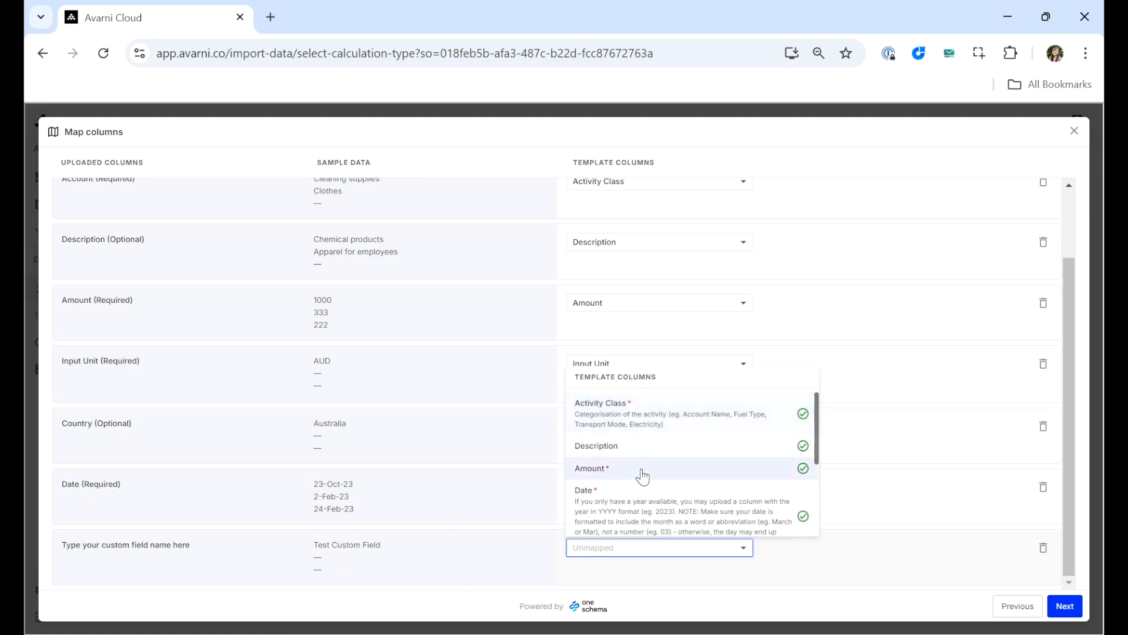
scroll(643, 473, "down", 5)
left_click(639, 505)
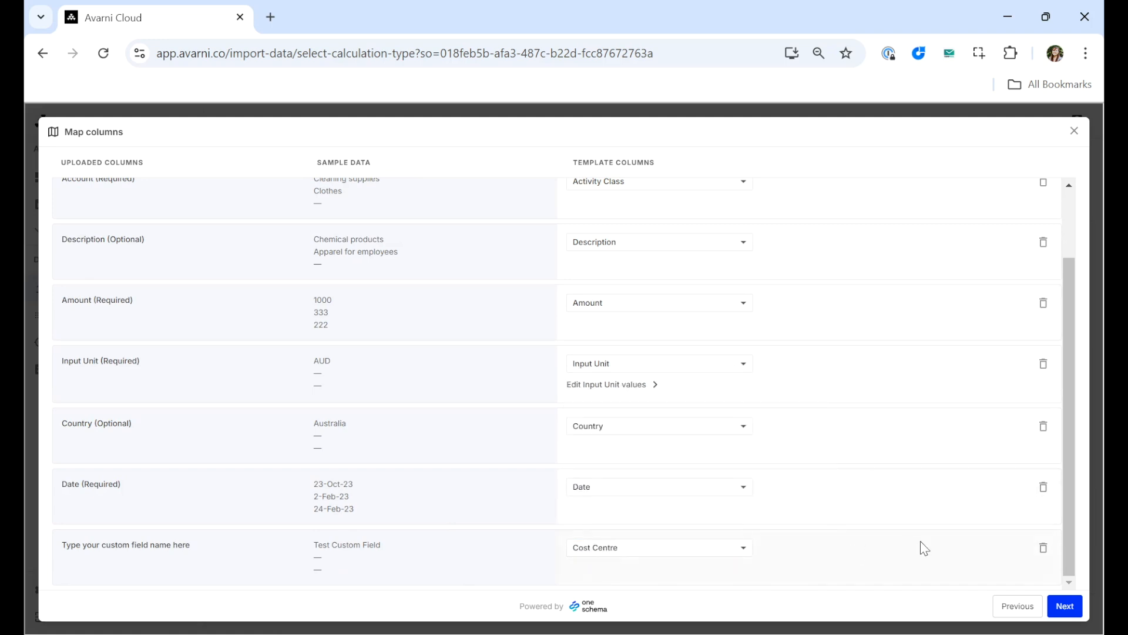
- Exclude the custom field column from the import and continue to the review
left_click(1044, 552)
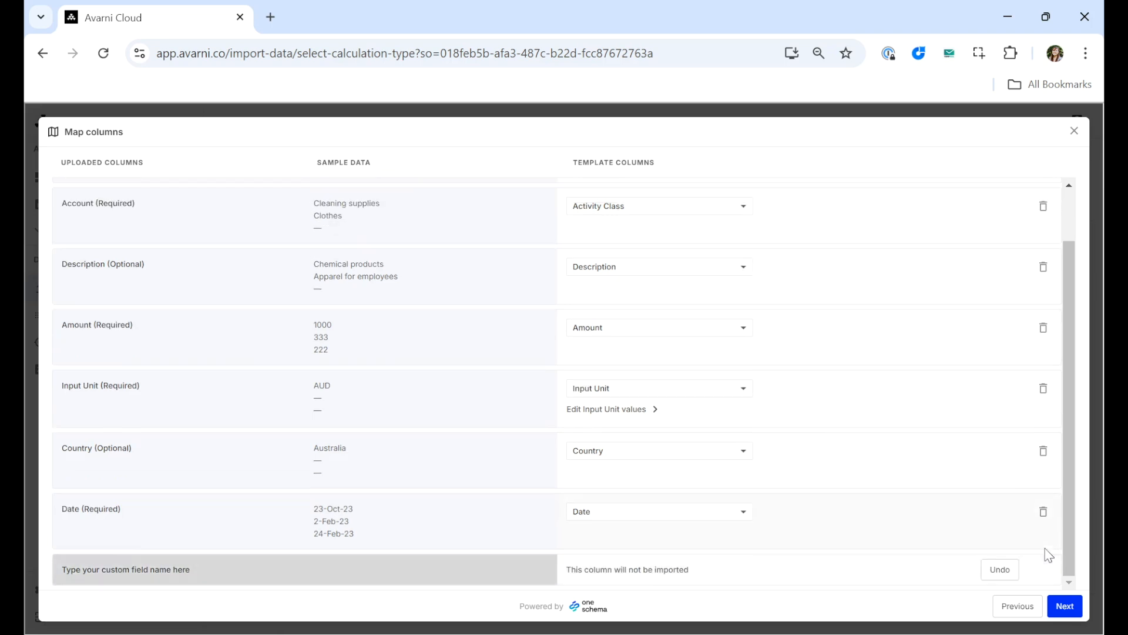
scroll(874, 495, "up", 1)
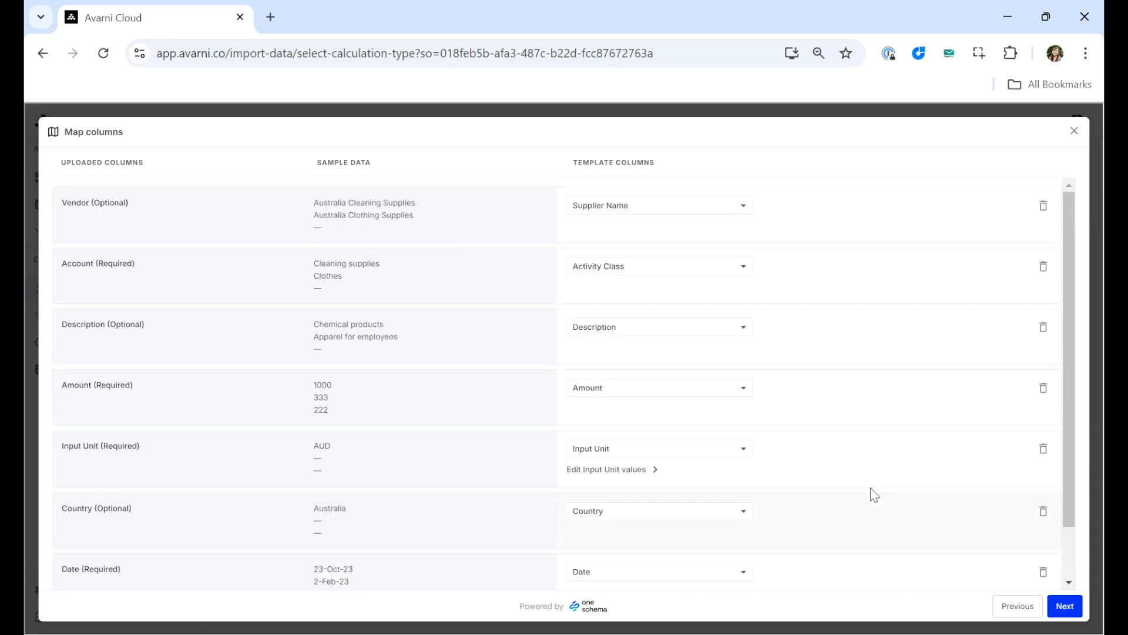
left_click(1066, 606)
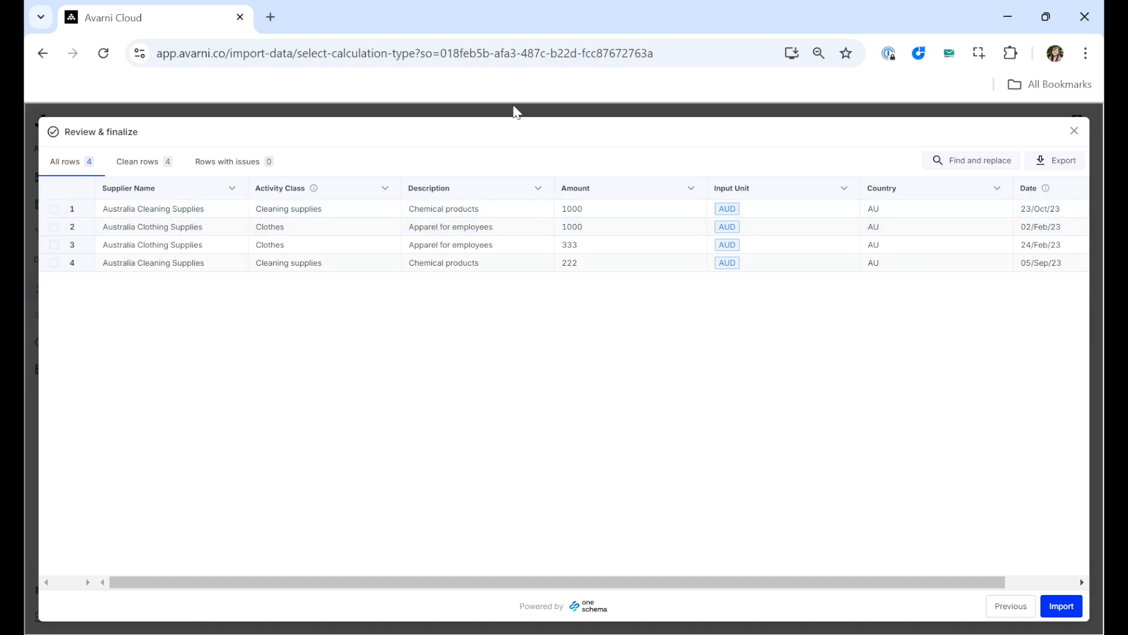
- Clear the first row's Amount cell and open the alternative fix actions for the error
double_click(615, 209)
key("BackSpace")
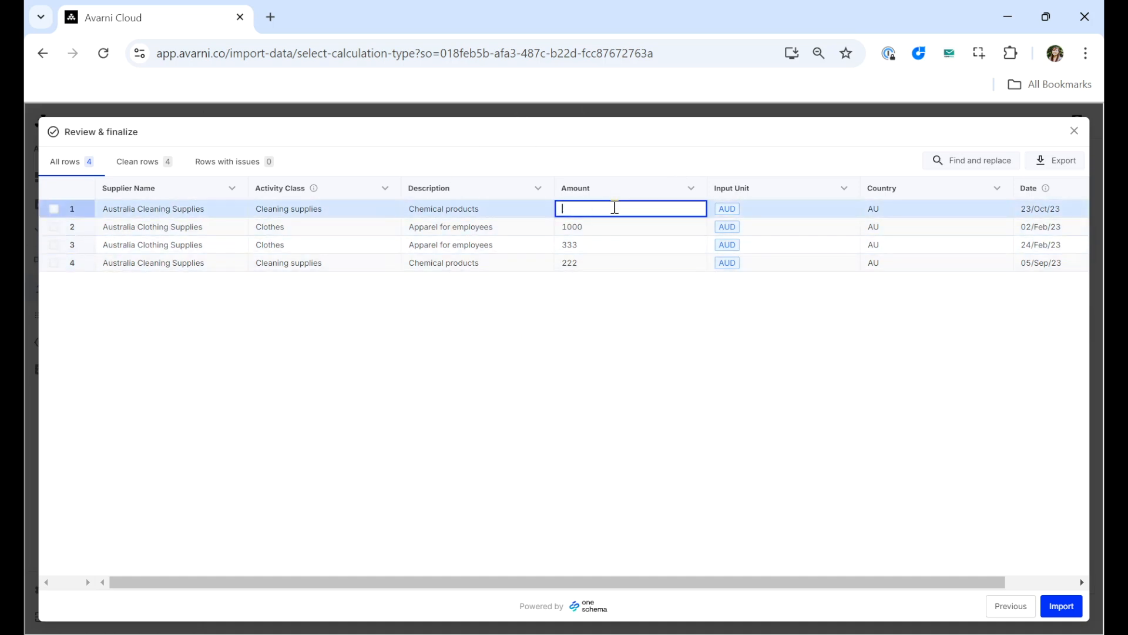
left_click(563, 391)
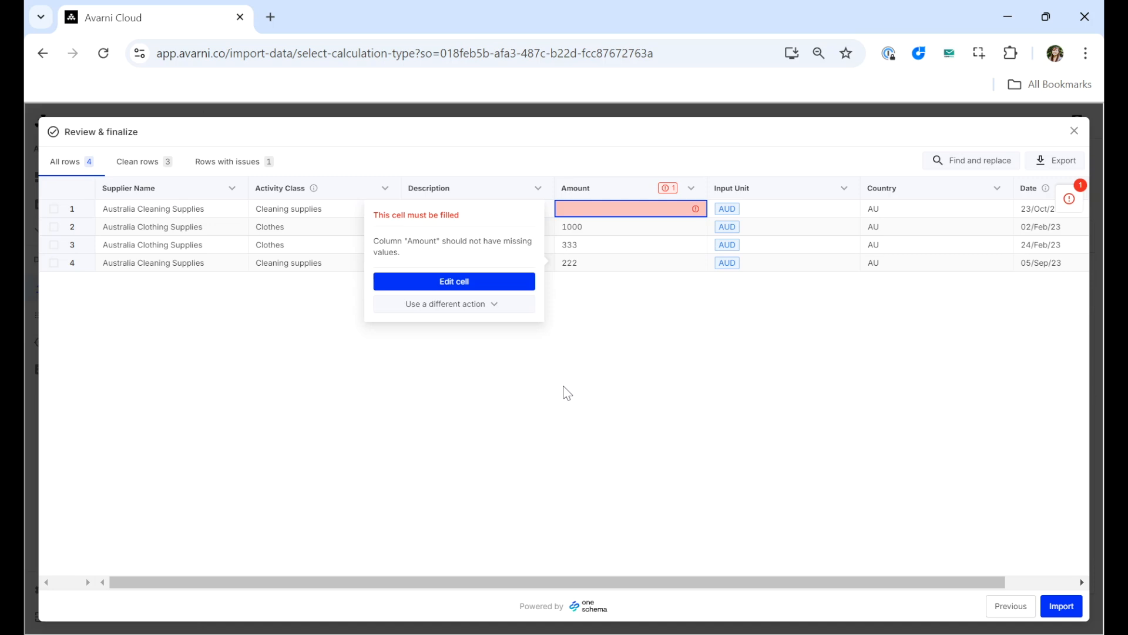
left_click(491, 309)
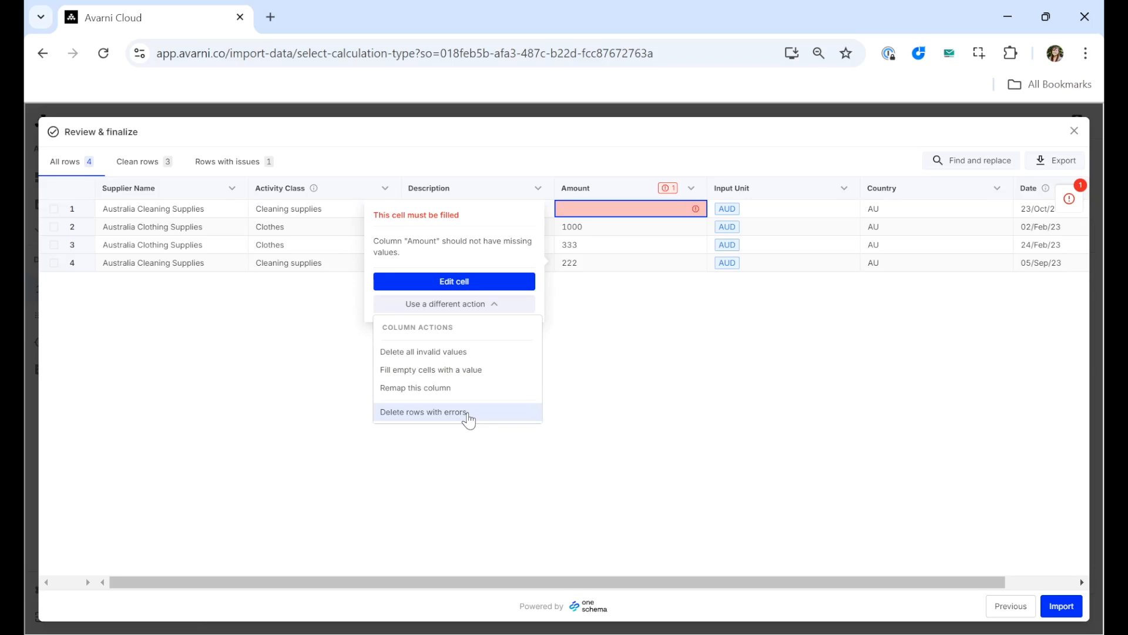
left_click(685, 354)
- Re-enter 1000 as the first row's amount
double_click(612, 211)
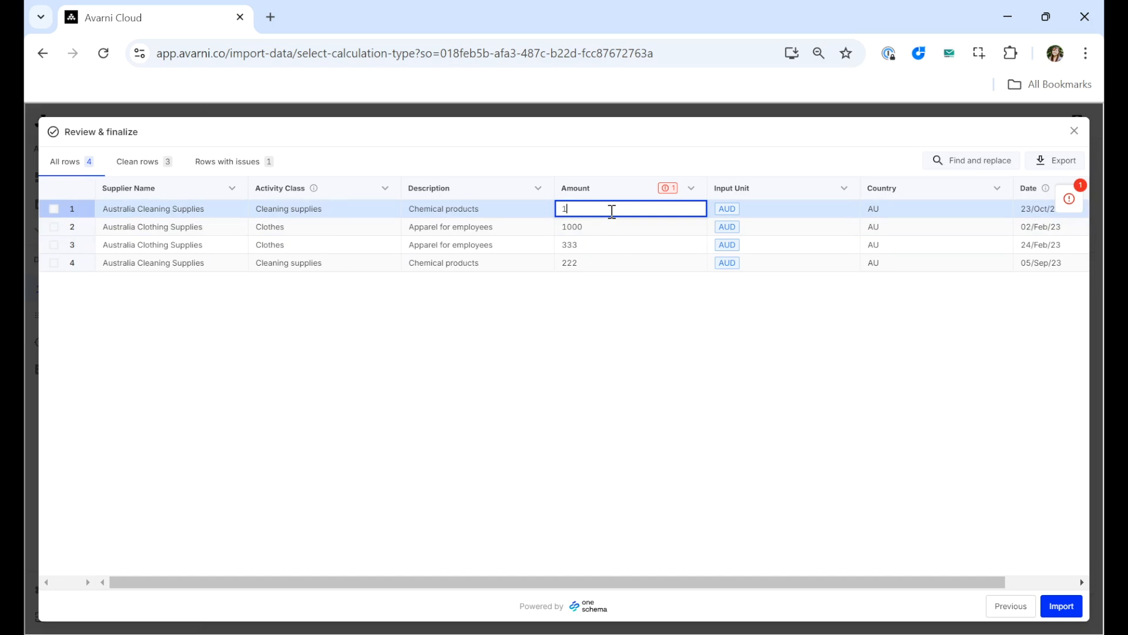
key("Return")
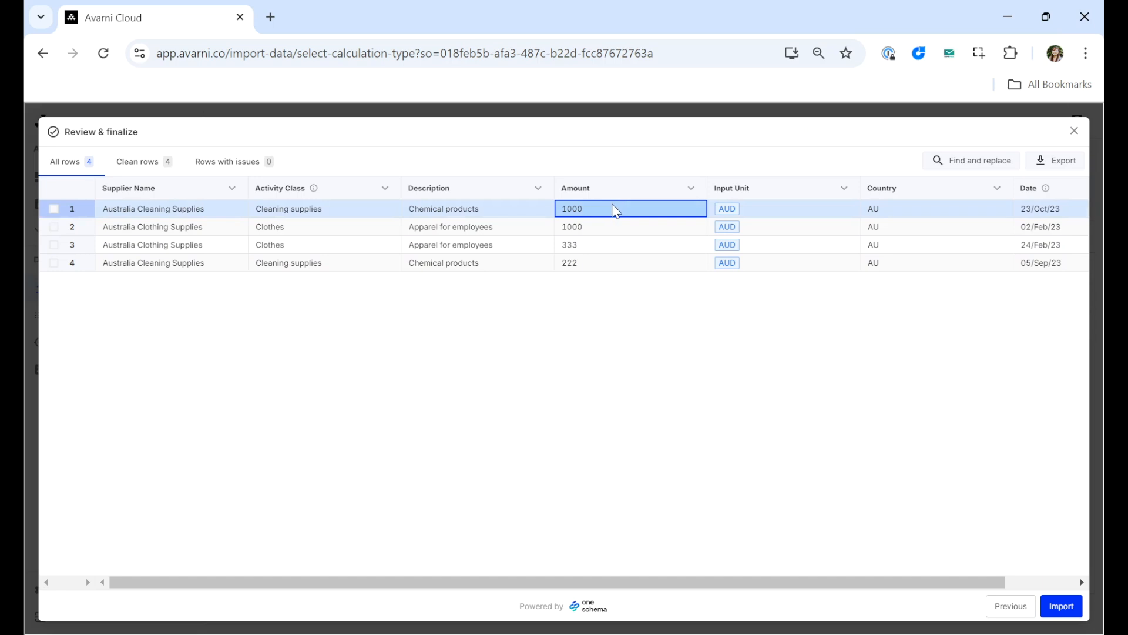
- Review the Find and replace dialog, Export options and row filter views, then import the rows
left_click(982, 161)
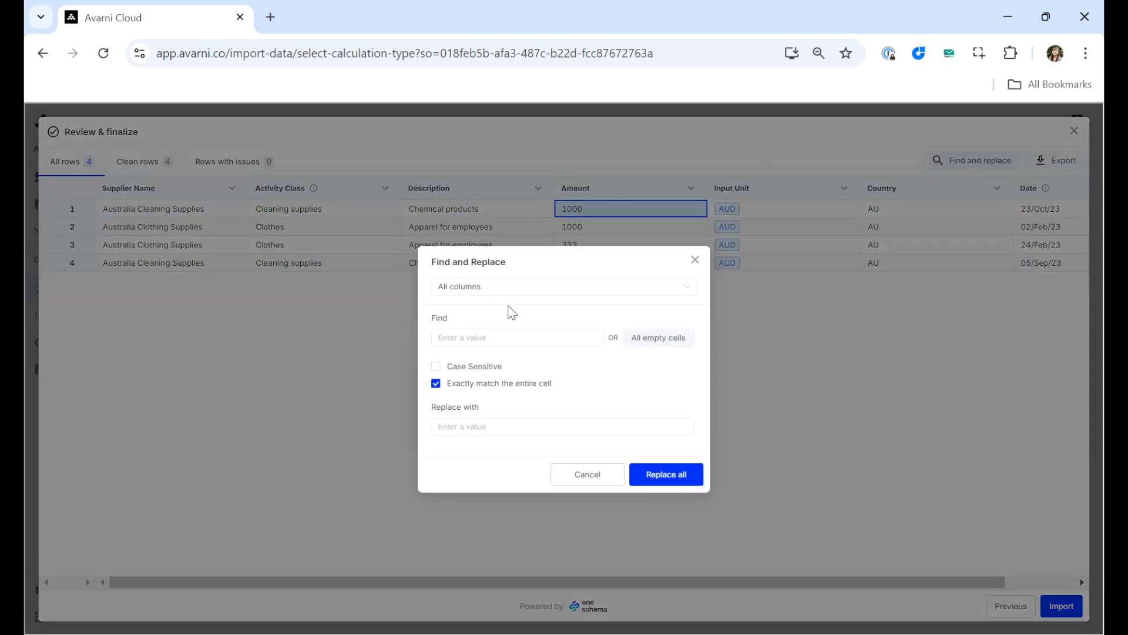
left_click(695, 260)
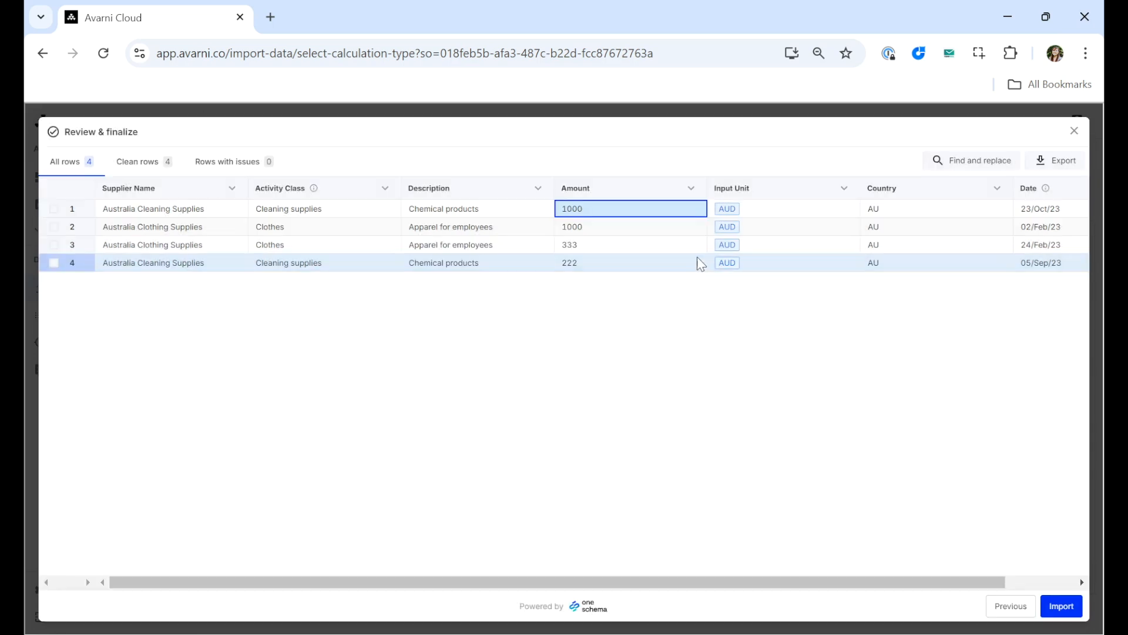
left_click(1059, 165)
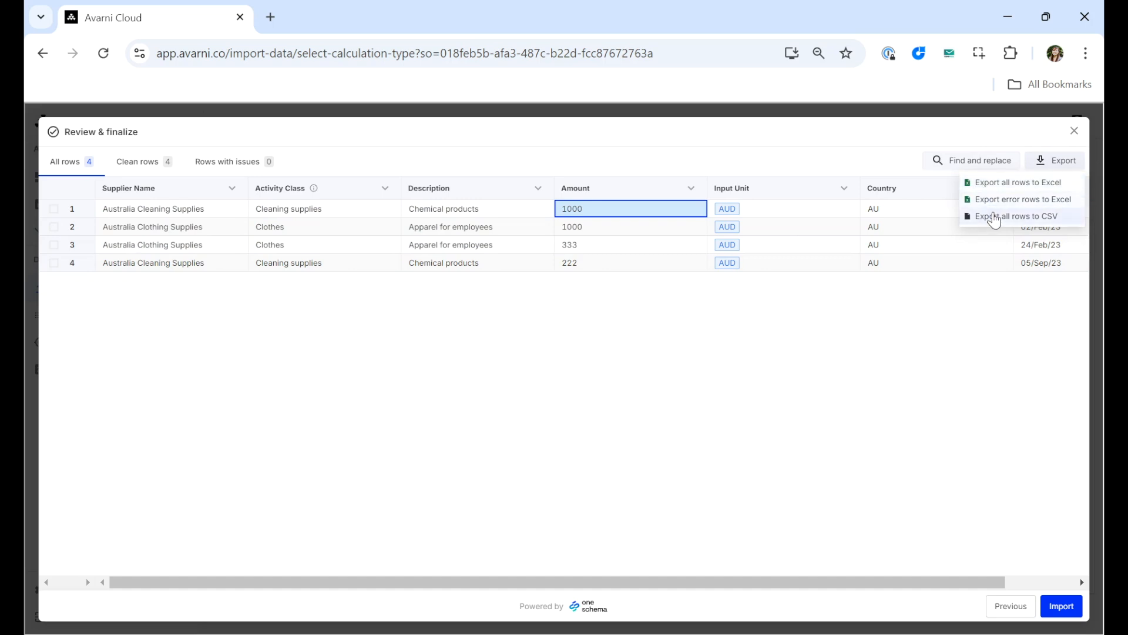
left_click(840, 398)
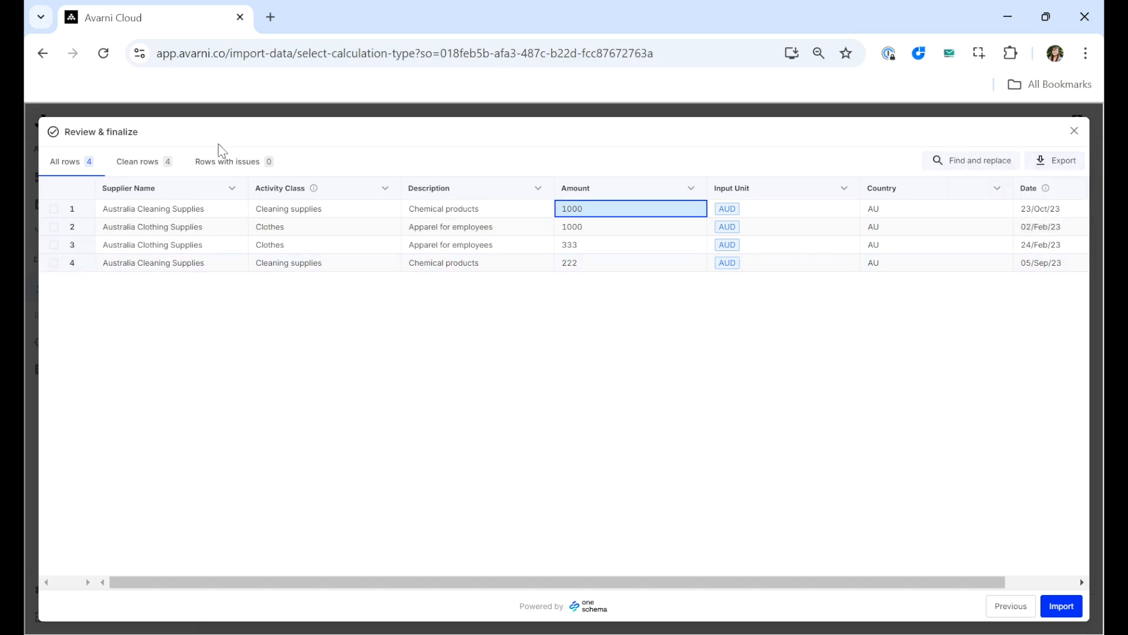
left_click(131, 164)
left_click(237, 175)
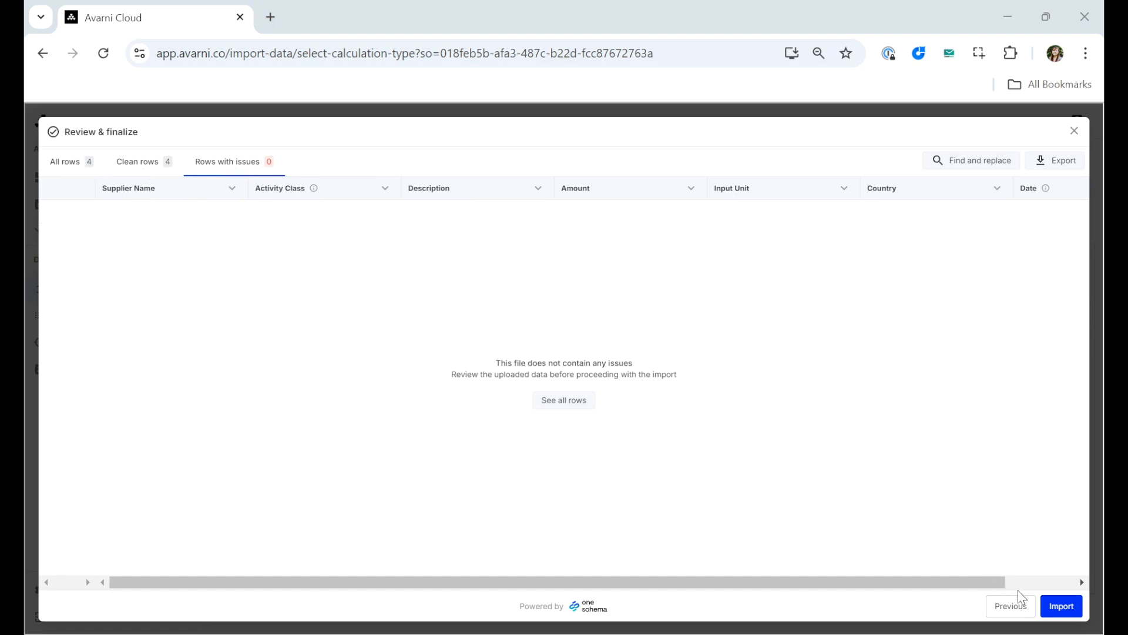
left_click(1067, 608)
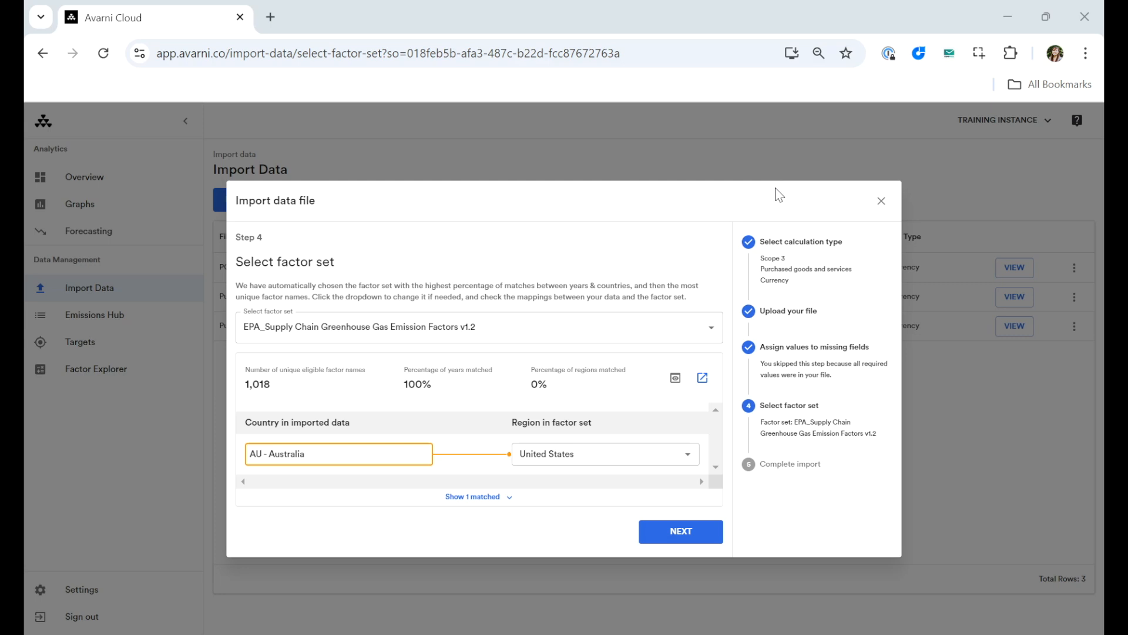
- Show the matched mappings, switch the factor set to IELab, and continue to completion
left_click(475, 497)
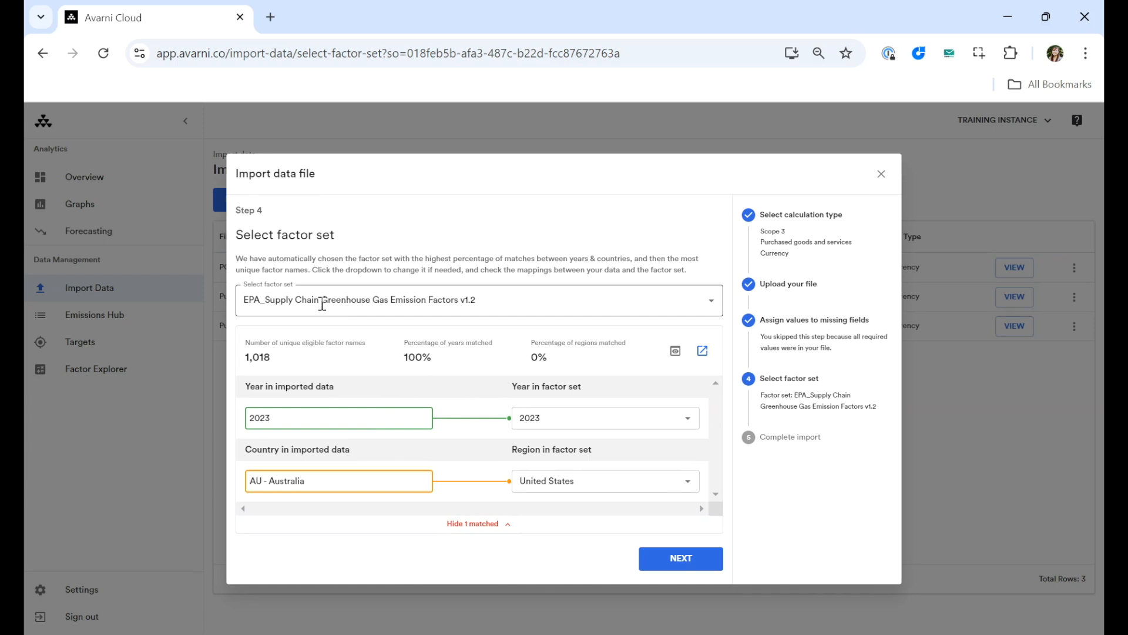
left_click(711, 303)
scroll(553, 366, "down", 3)
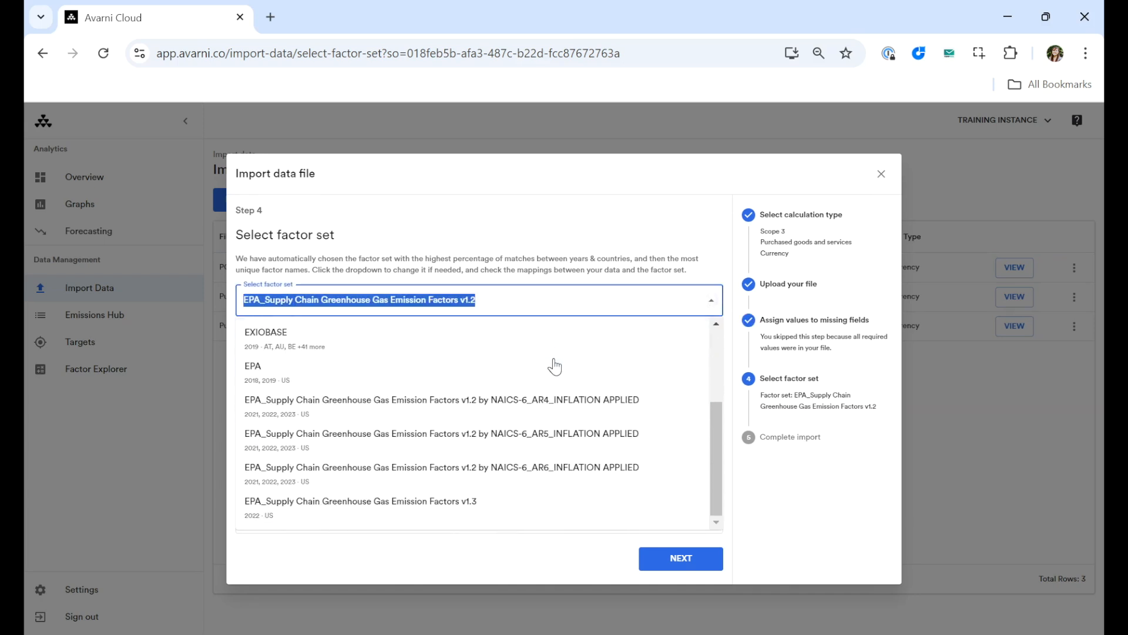
scroll(554, 366, "up", 3)
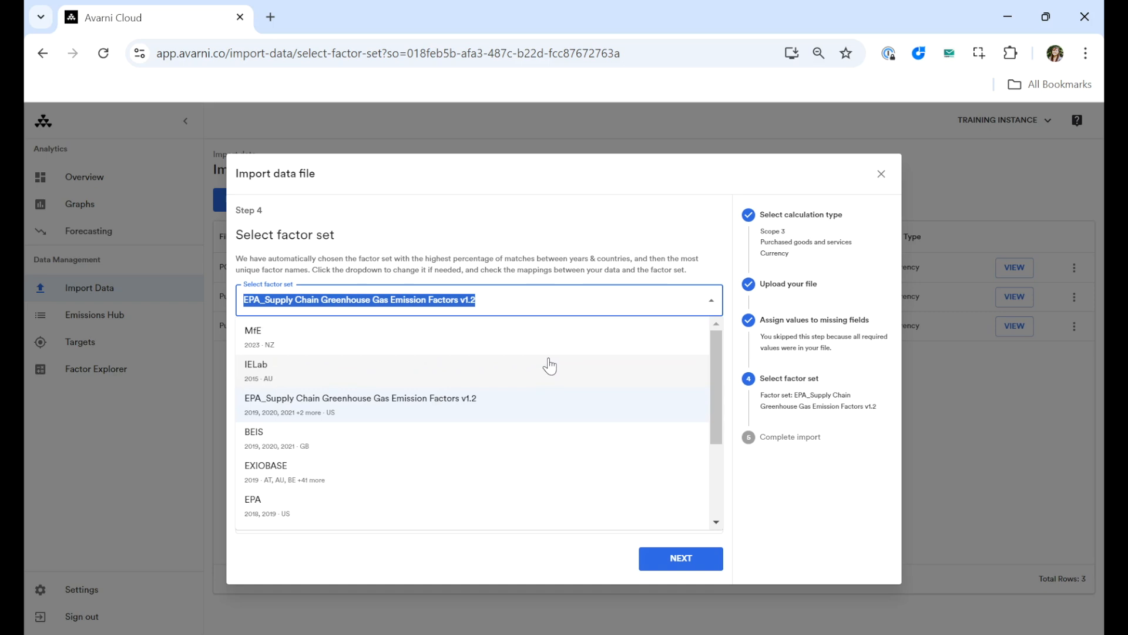
left_click(402, 372)
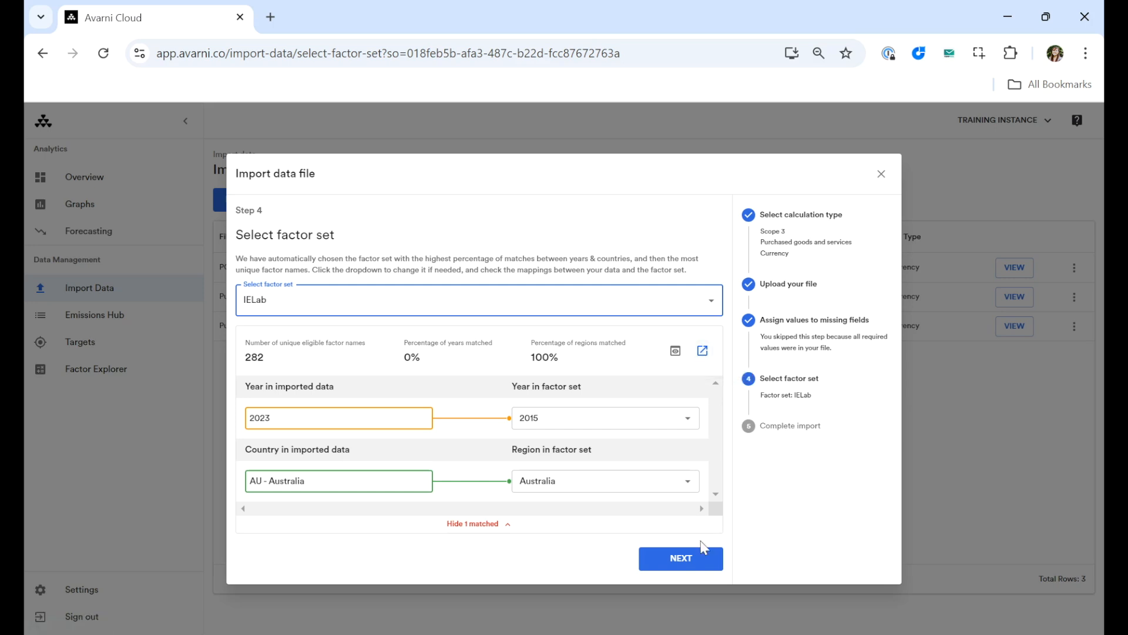
left_click(689, 563)
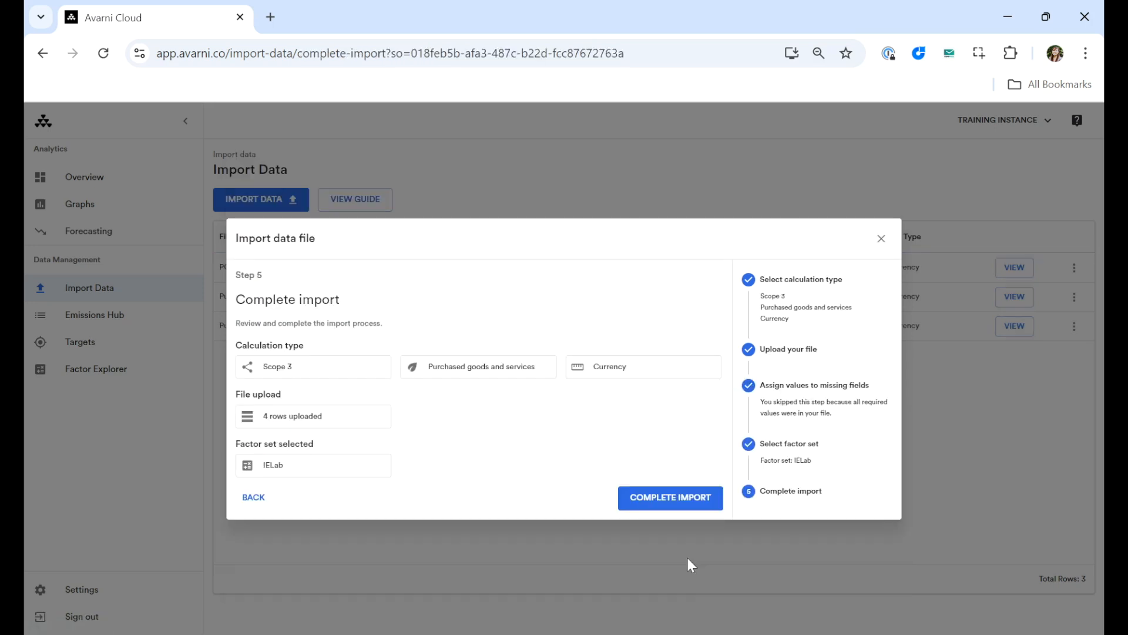